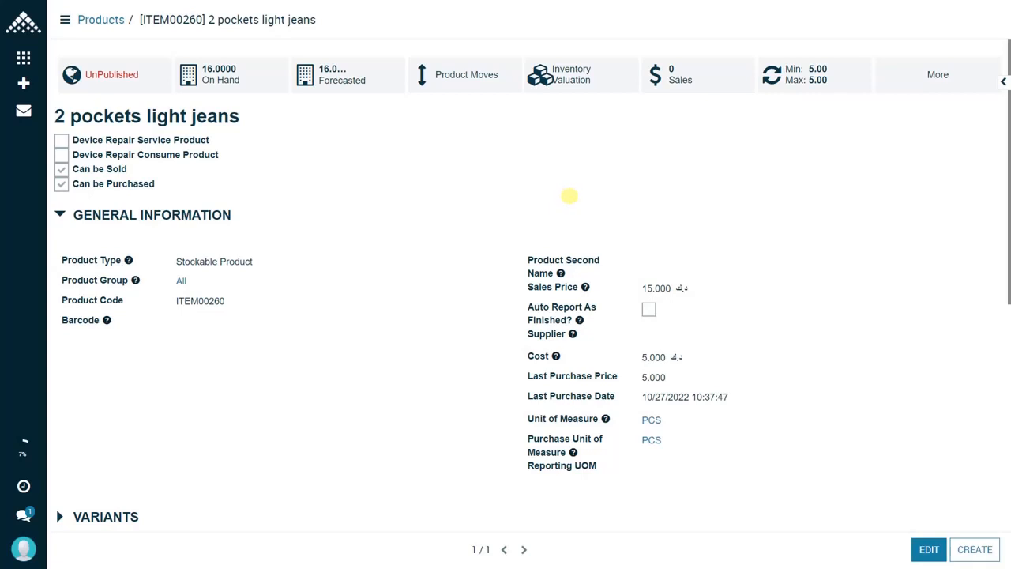
Start a new product cost adjustment in the Inventory module with accounting date 01/31/2023
{"action": "left_click", "coordinate": [25, 60]}
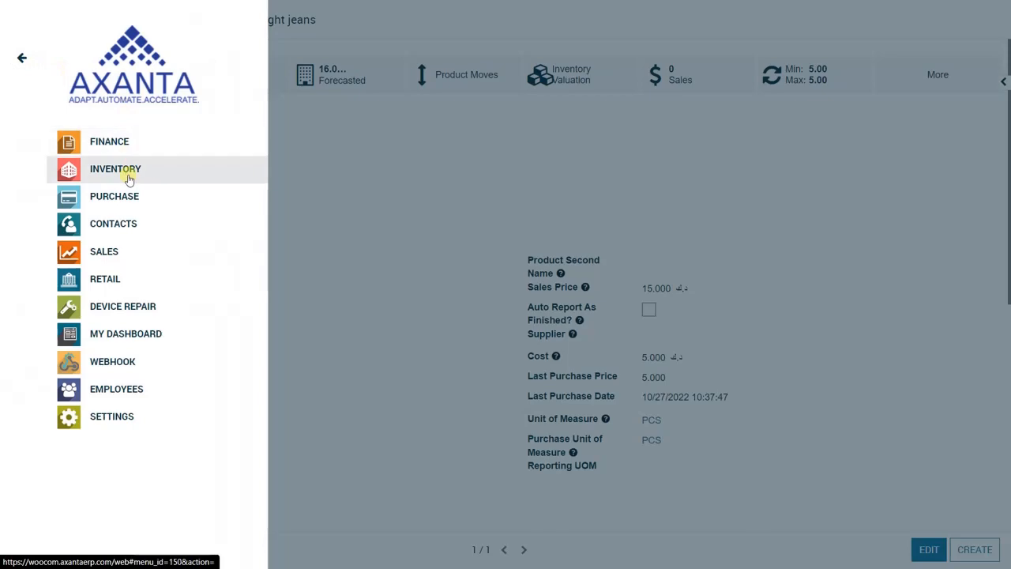
{"action": "left_click", "coordinate": [129, 178]}
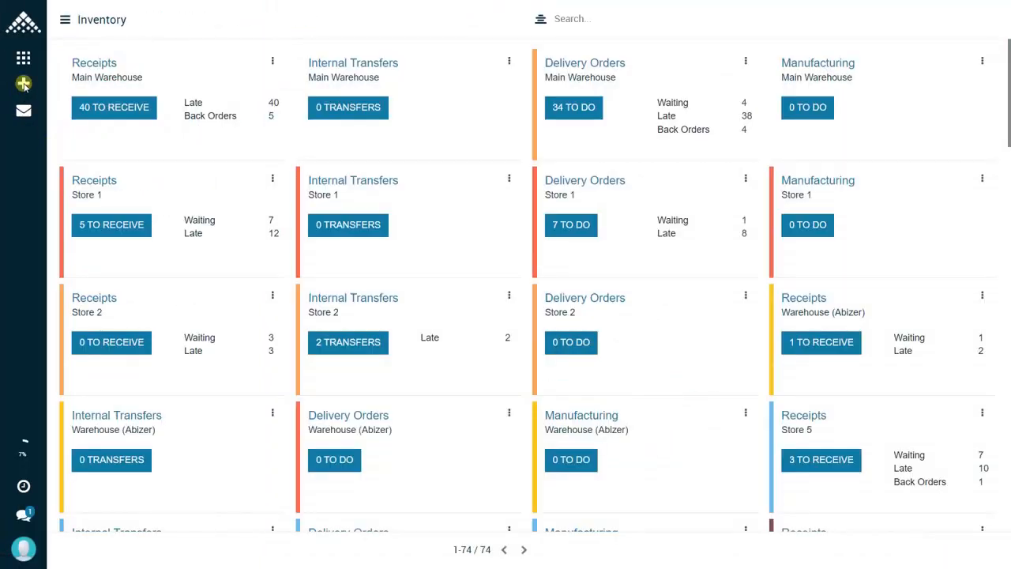
{"action": "left_click", "coordinate": [24, 84]}
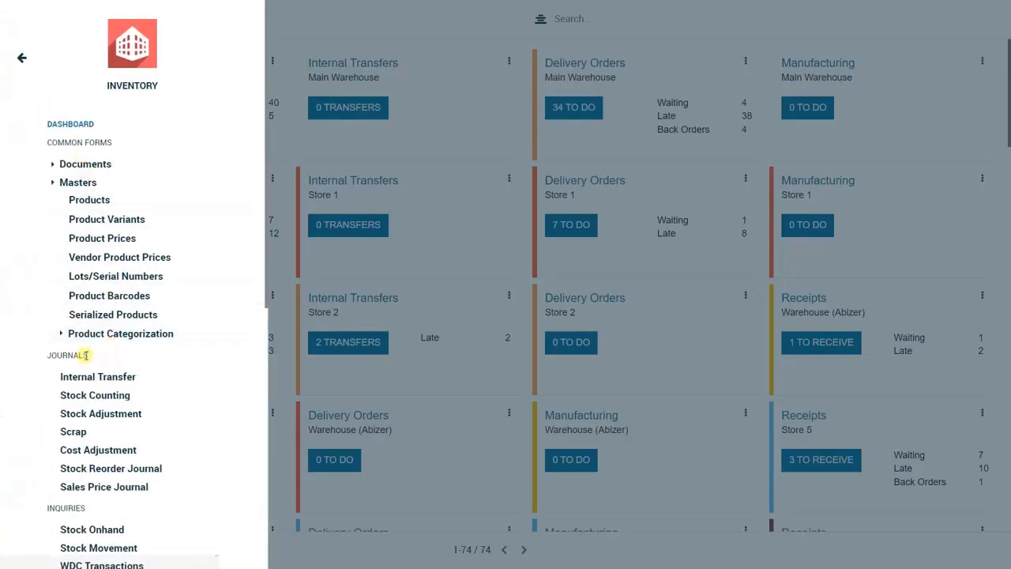
{"action": "left_click", "coordinate": [96, 451]}
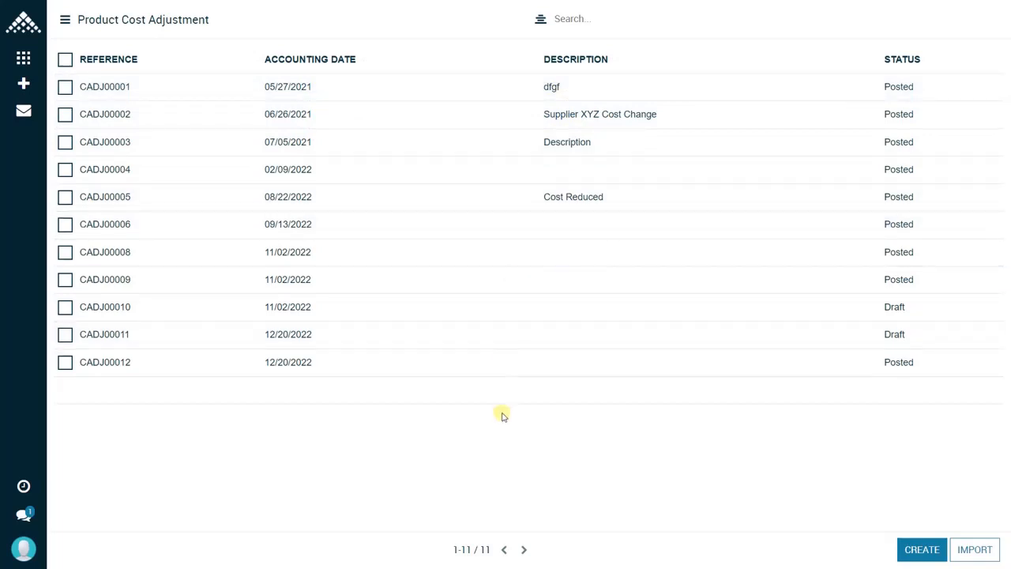
{"action": "left_click", "coordinate": [897, 553]}
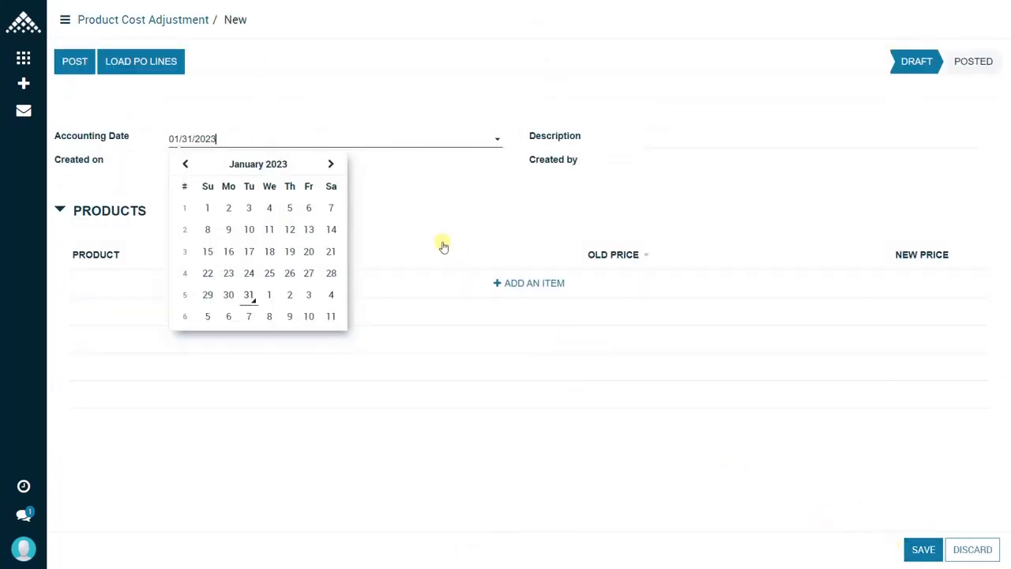
{"action": "left_click", "coordinate": [379, 127]}
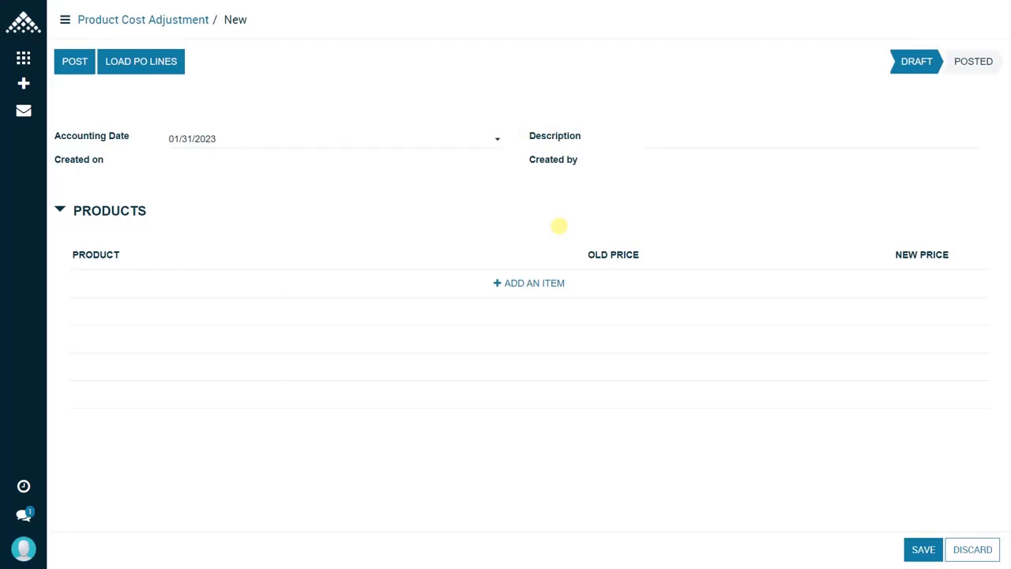
Add product ITEM00260, 2 pockets light jeans, to the cost adjustment with a new price of 7
{"action": "left_click", "coordinate": [533, 282]}
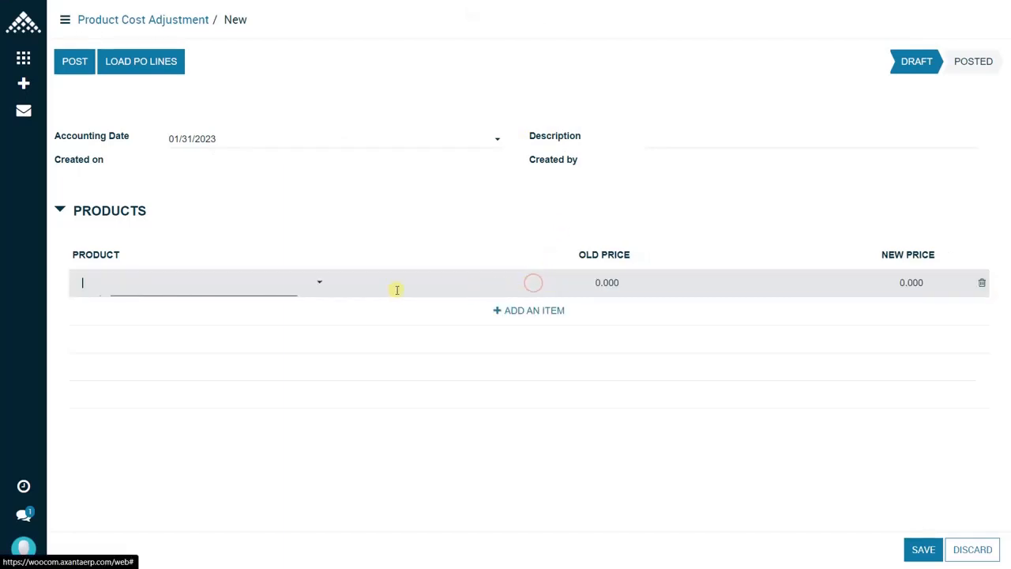
{"action": "type", "text": "ITEM00260"}
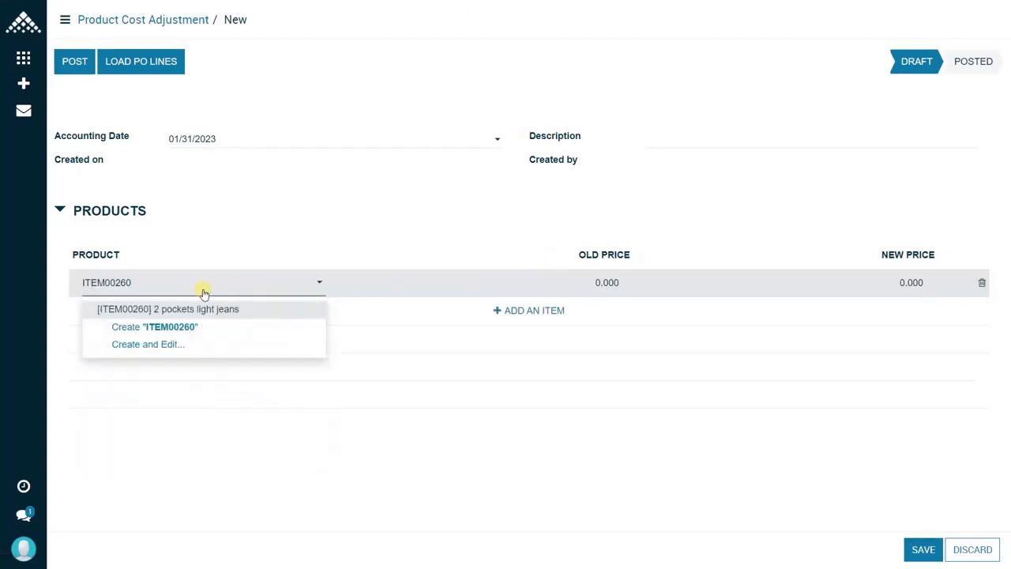
{"action": "left_click", "coordinate": [152, 309]}
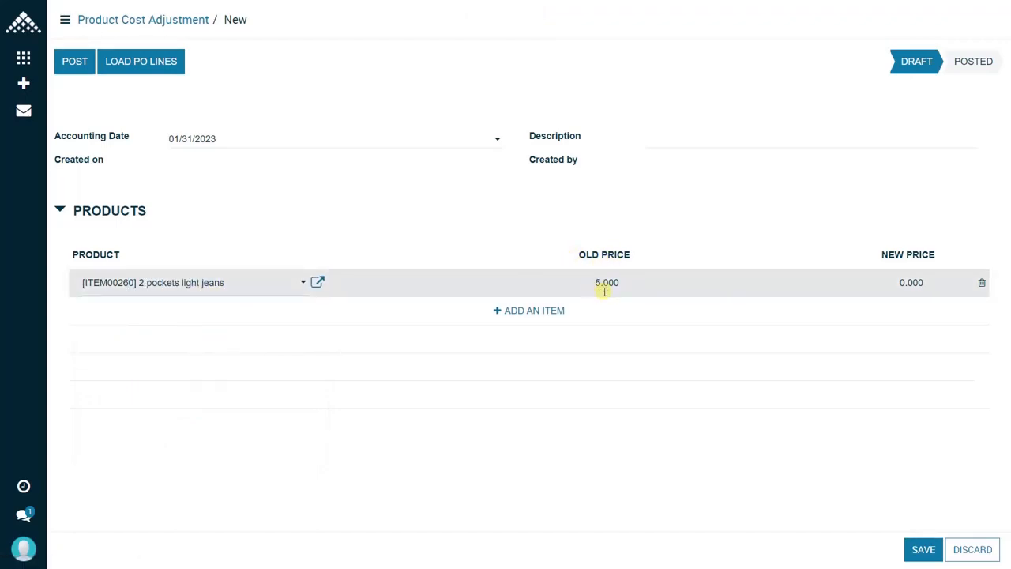
{"action": "left_click", "coordinate": [902, 282]}
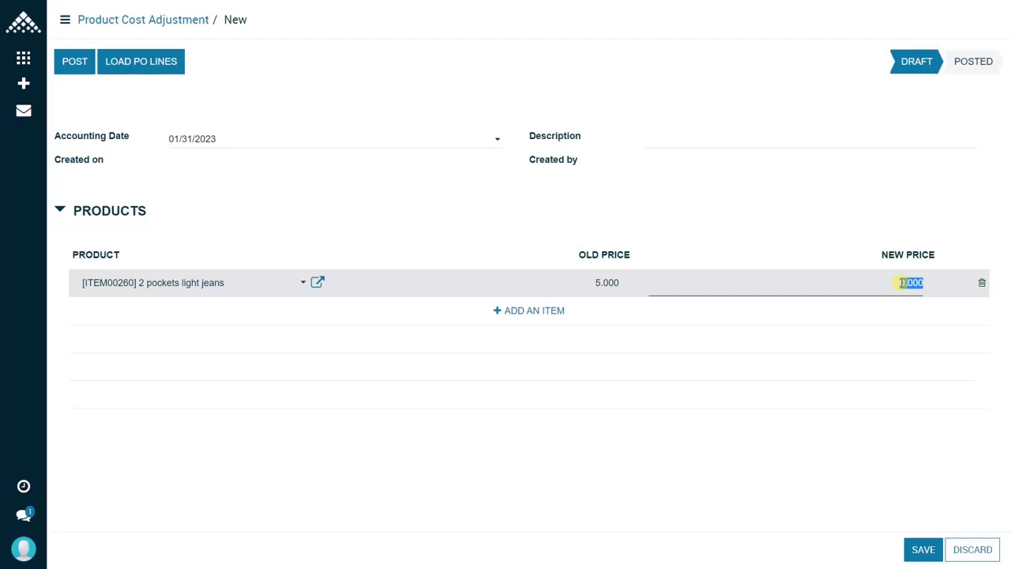
{"action": "type", "text": "7"}
Save the cost adjustment for the light jeans and post it
{"action": "left_click", "coordinate": [920, 550]}
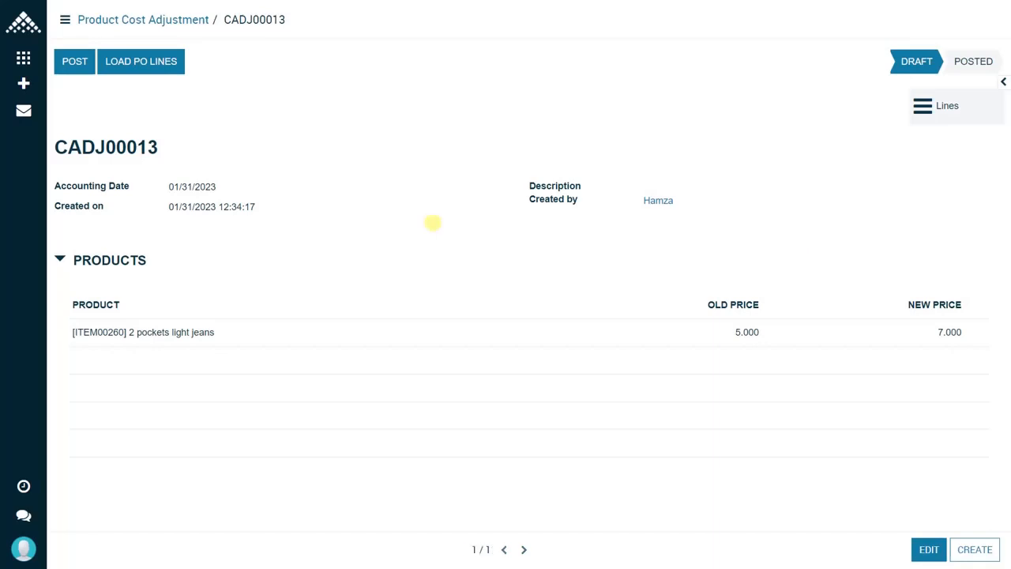
{"action": "left_click", "coordinate": [73, 71]}
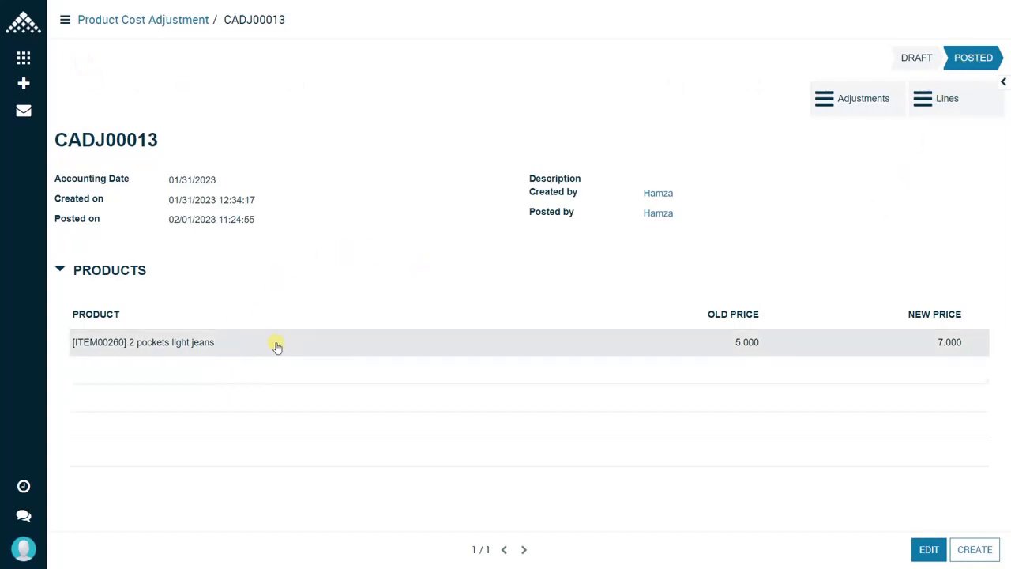
{"action": "left_click", "coordinate": [496, 340]}
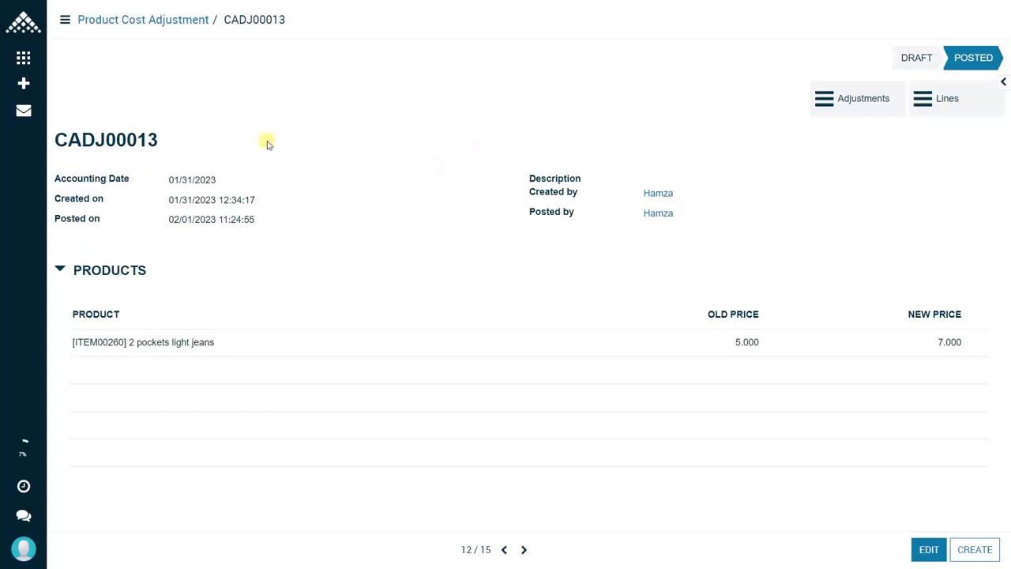
Open the Entries Analysis inquiry in the Finance module
{"action": "left_click", "coordinate": [23, 58]}
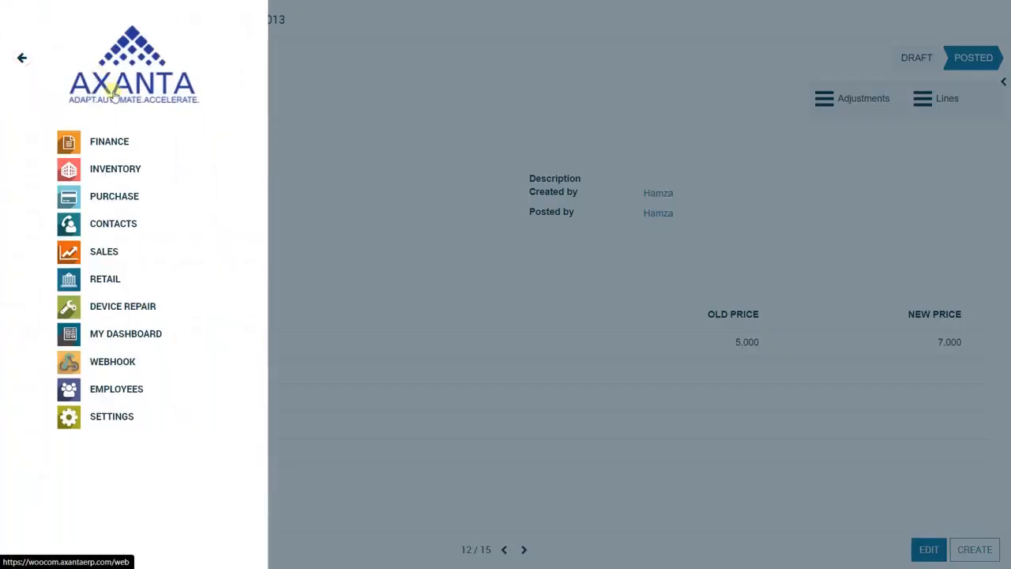
{"action": "left_click", "coordinate": [126, 142]}
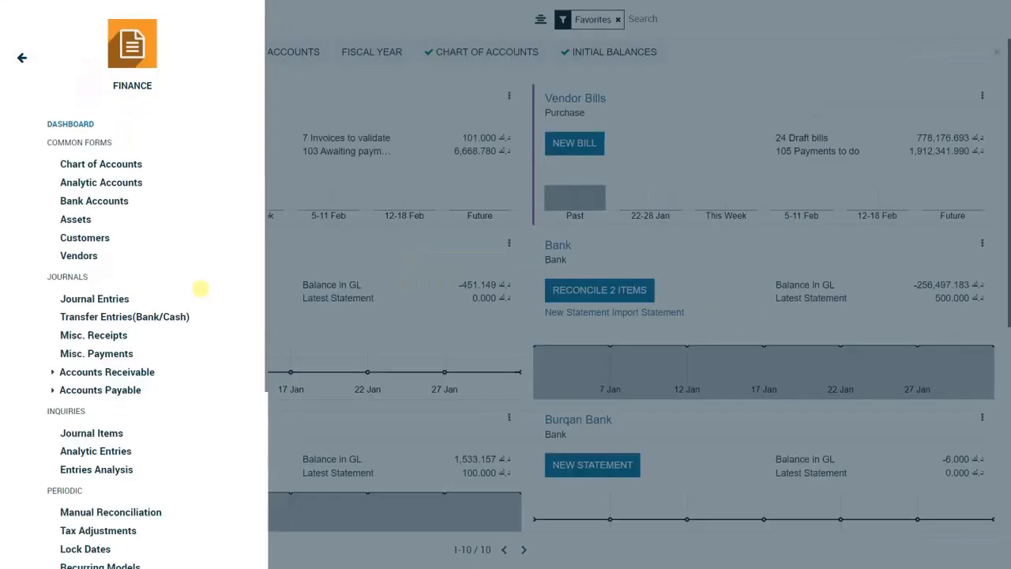
{"action": "scroll", "coordinate": [195, 348], "scroll_direction": "down", "scroll_amount": 2}
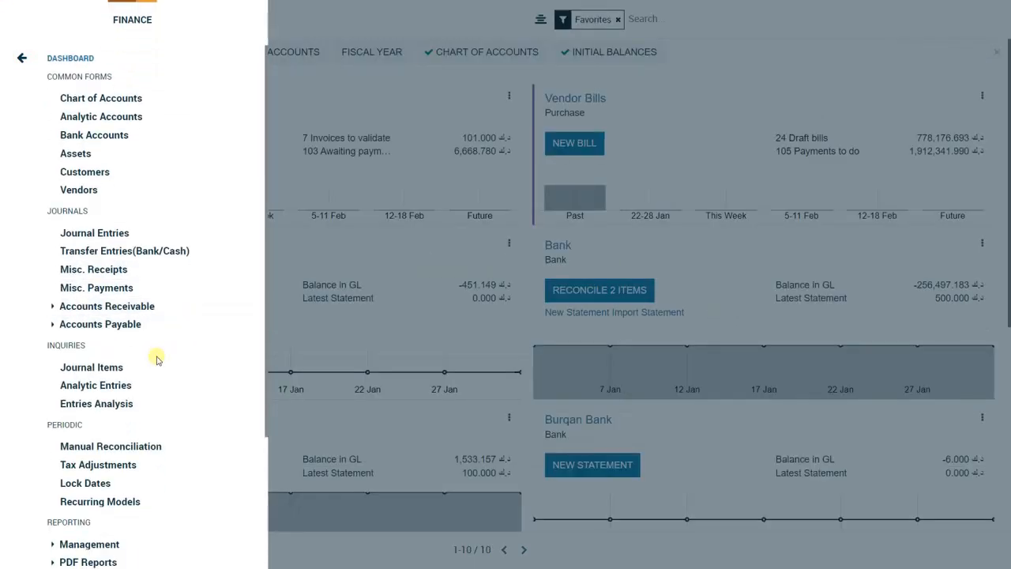
{"action": "left_click", "coordinate": [142, 404]}
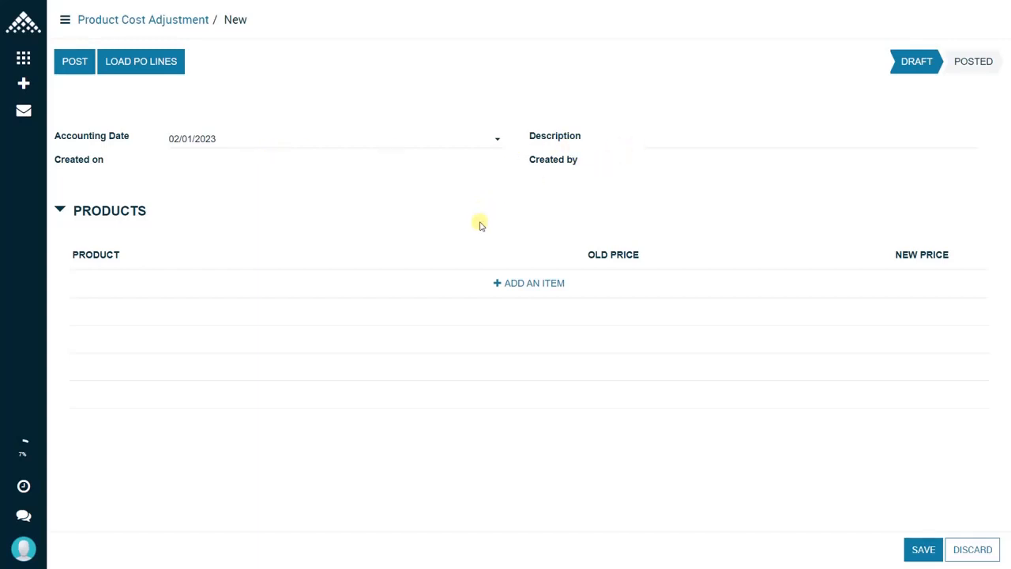
Save the empty cost adjustment dated 02/01/2023 and download the CSV format for importing its products
{"action": "left_click", "coordinate": [922, 550]}
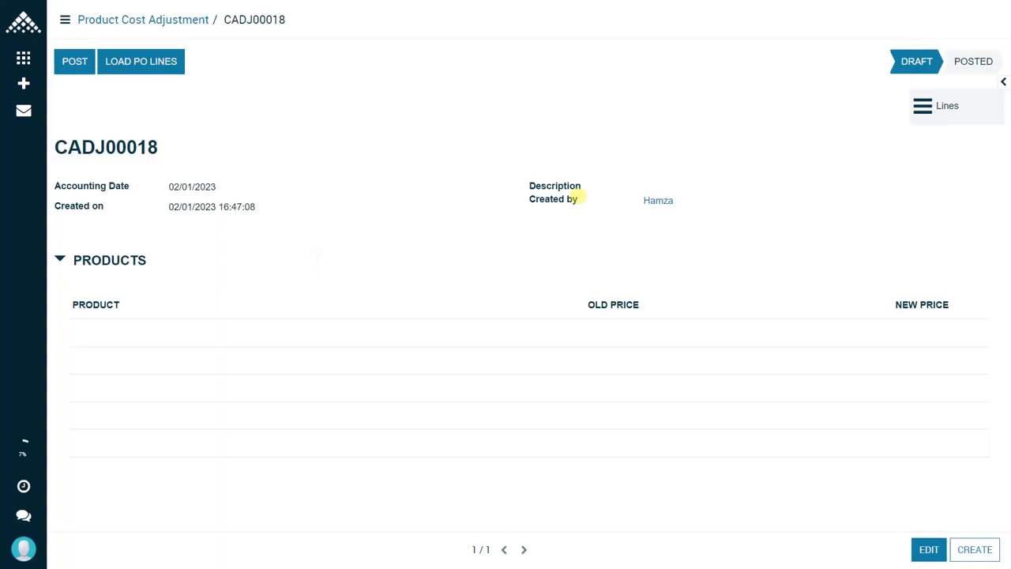
{"action": "left_click", "coordinate": [1003, 82]}
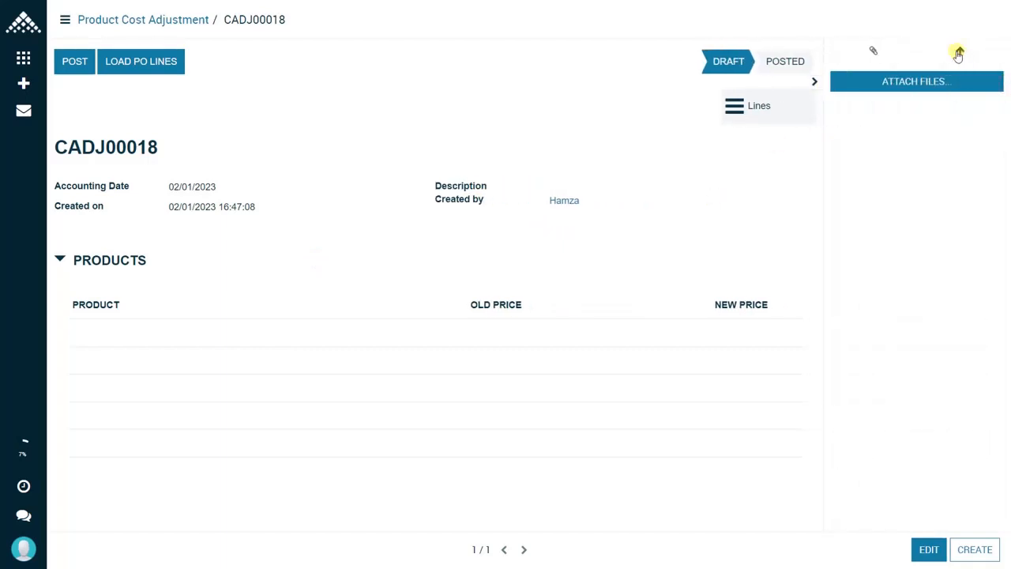
{"action": "left_click", "coordinate": [958, 53]}
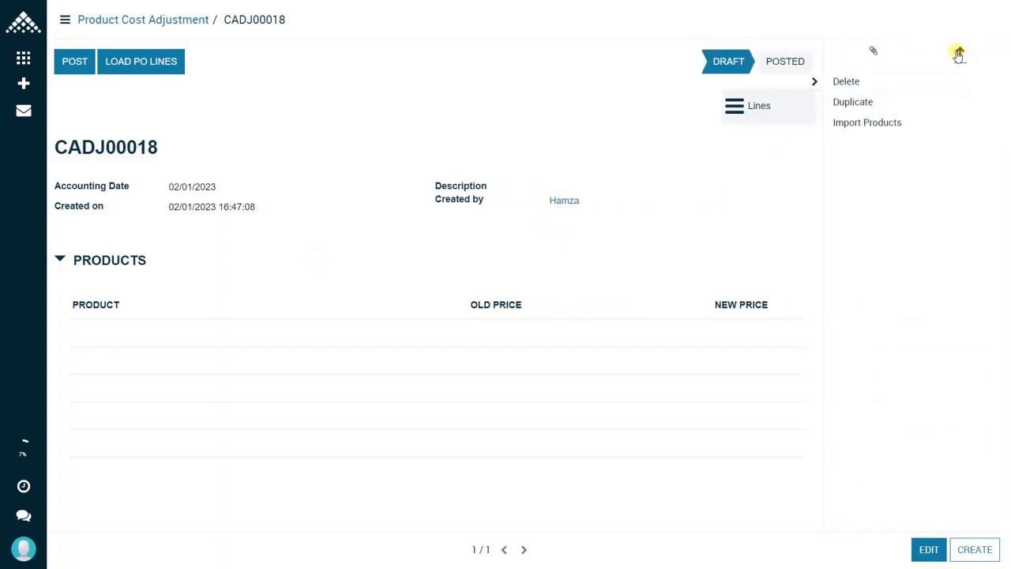
{"action": "left_click", "coordinate": [906, 126]}
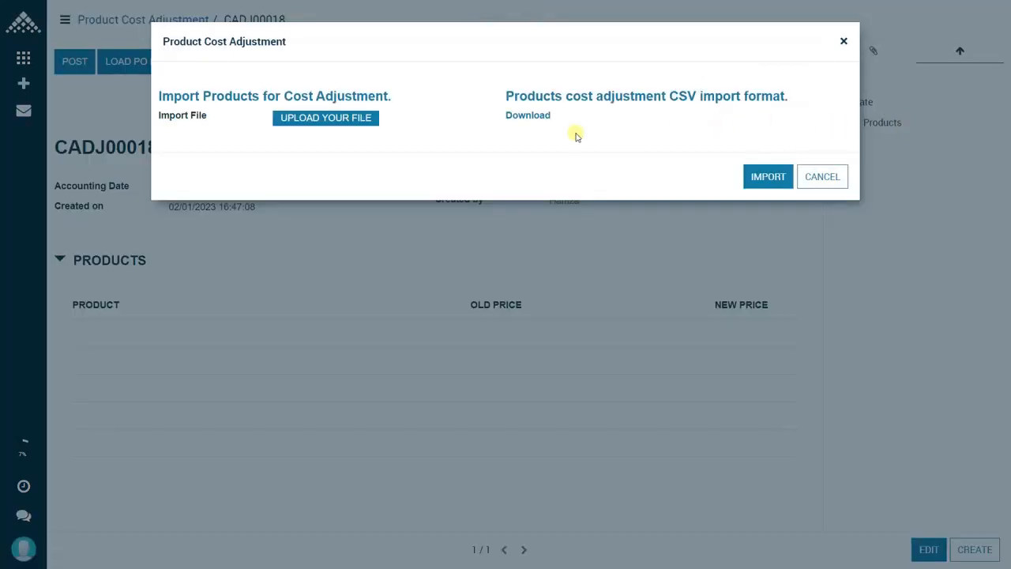
{"action": "left_click", "coordinate": [529, 116]}
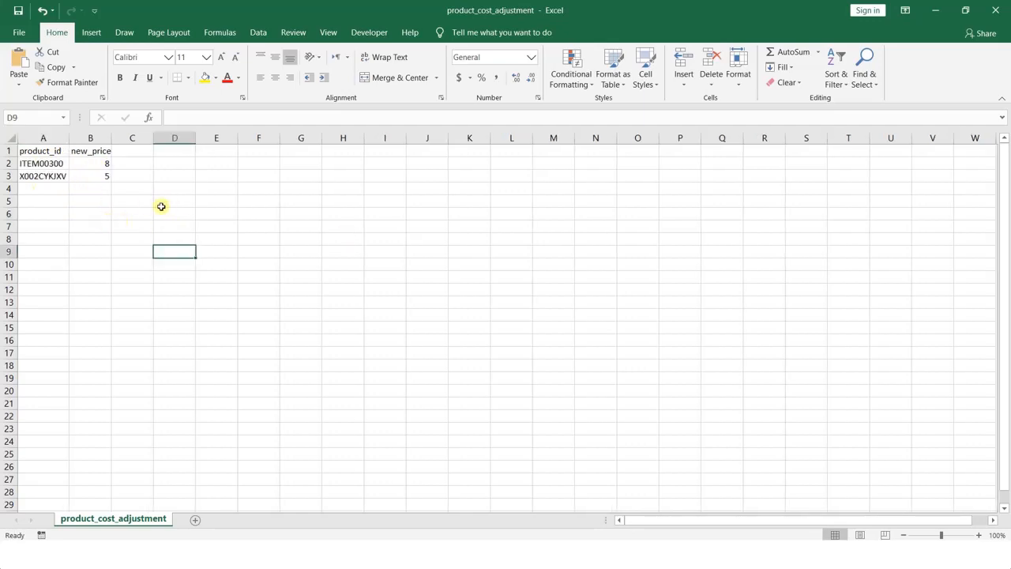
Review the product IDs and new prices entered in the product_cost_adjustment sheet in Excel
{"action": "left_click", "coordinate": [52, 164]}
{"action": "left_click", "coordinate": [55, 176]}
{"action": "left_click", "coordinate": [104, 165]}
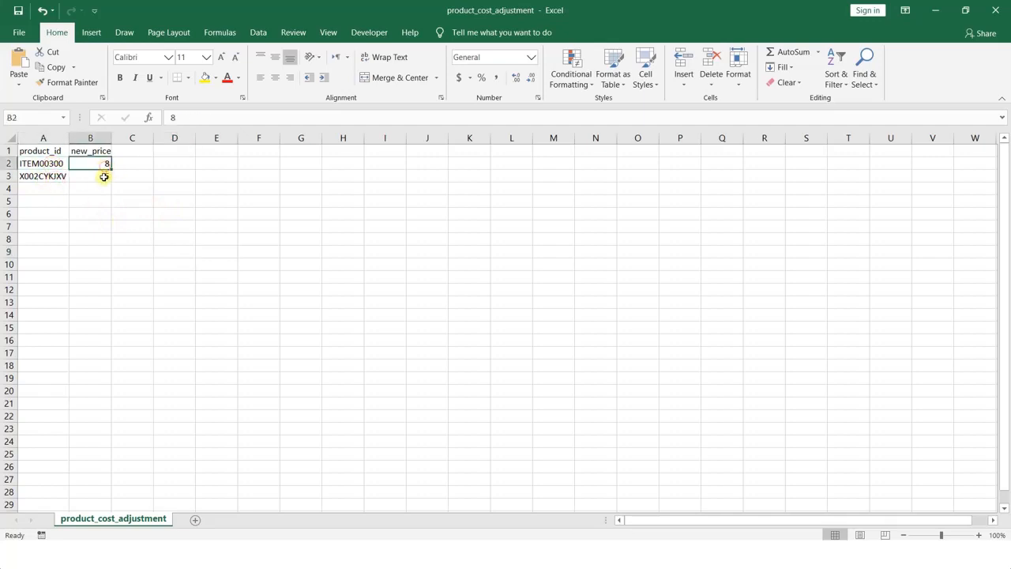
{"action": "left_click", "coordinate": [46, 164]}
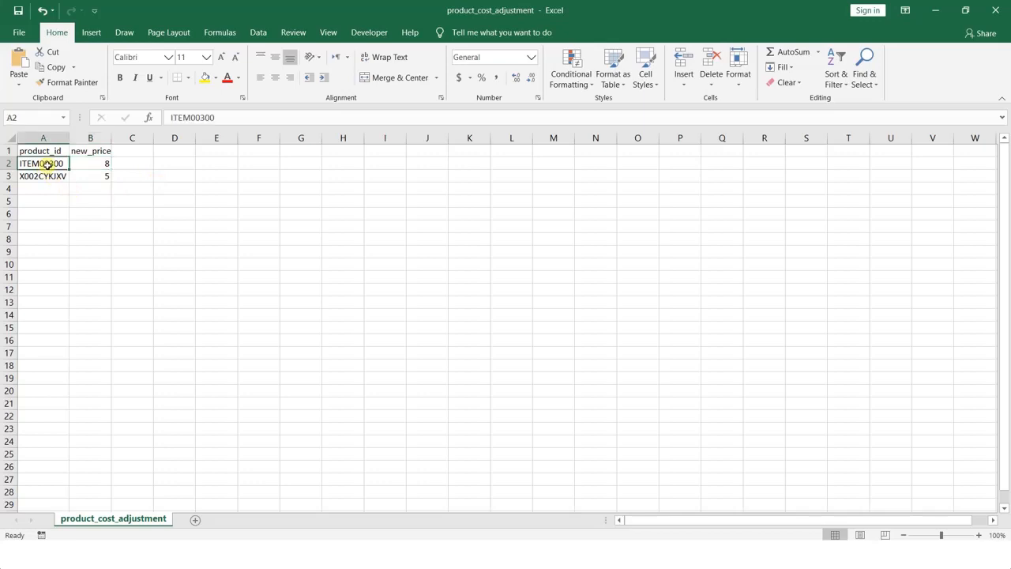
{"action": "left_click", "coordinate": [97, 165]}
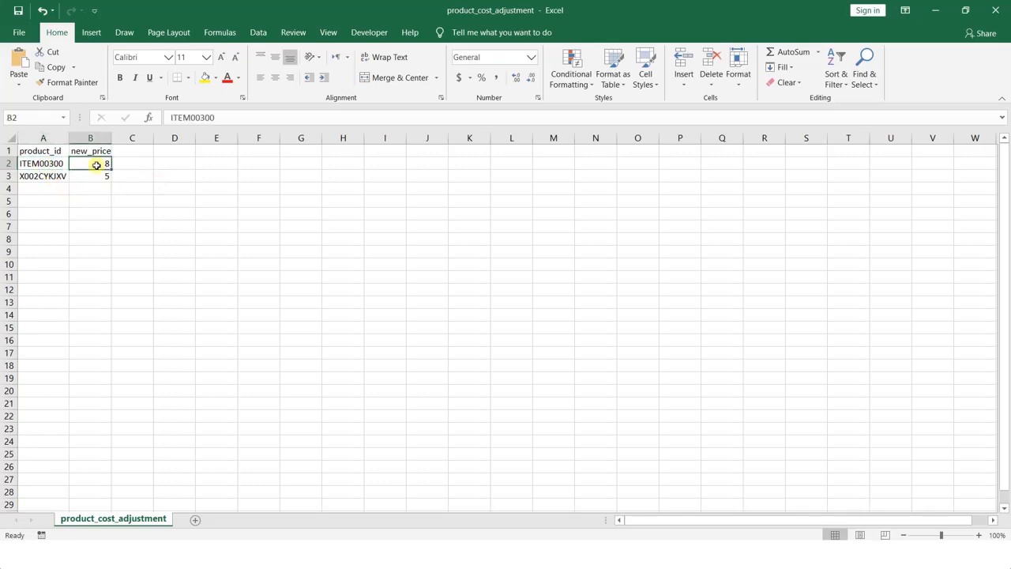
{"action": "left_click", "coordinate": [59, 176]}
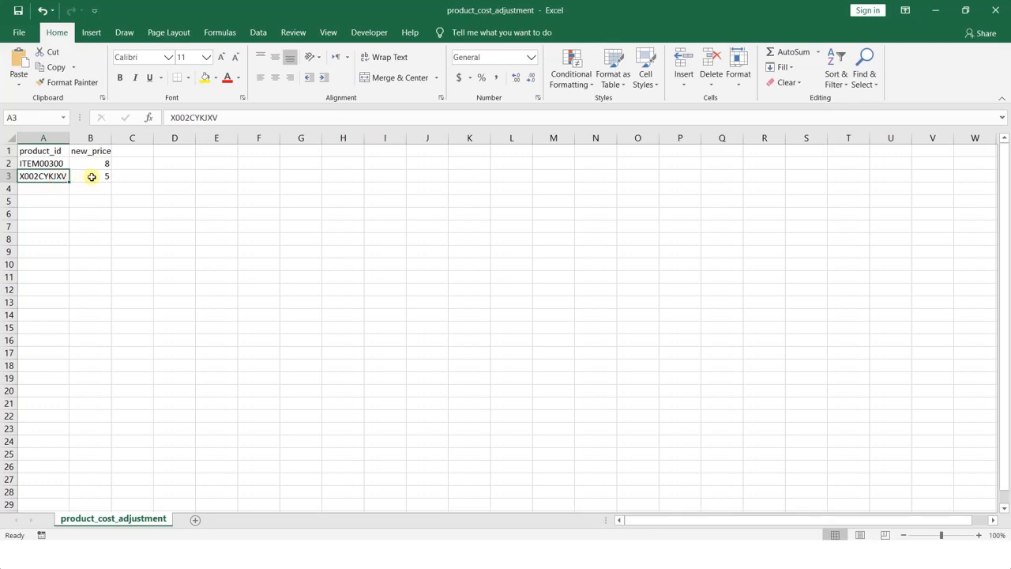
{"action": "left_click", "coordinate": [92, 176]}
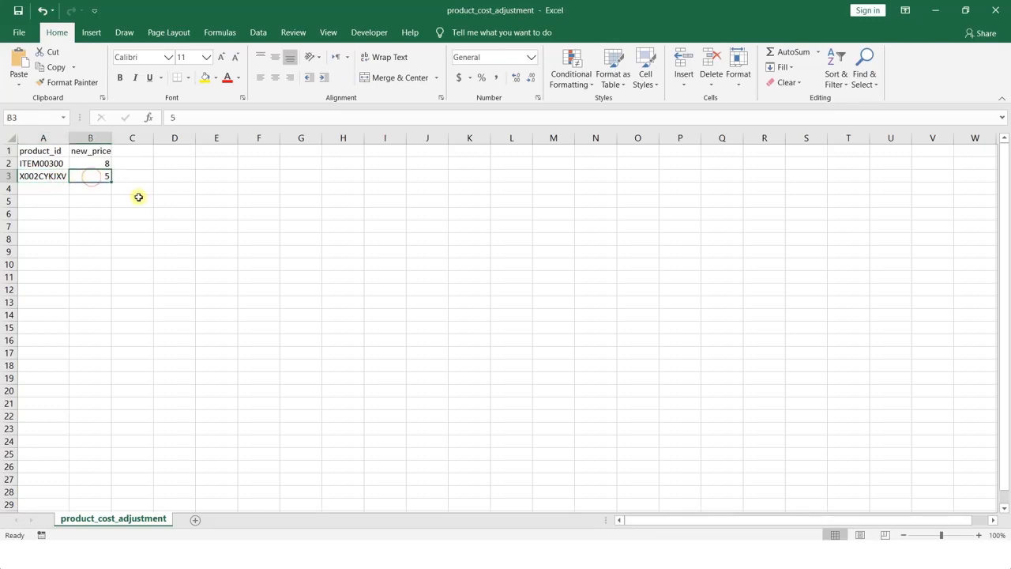
{"action": "left_click", "coordinate": [216, 277]}
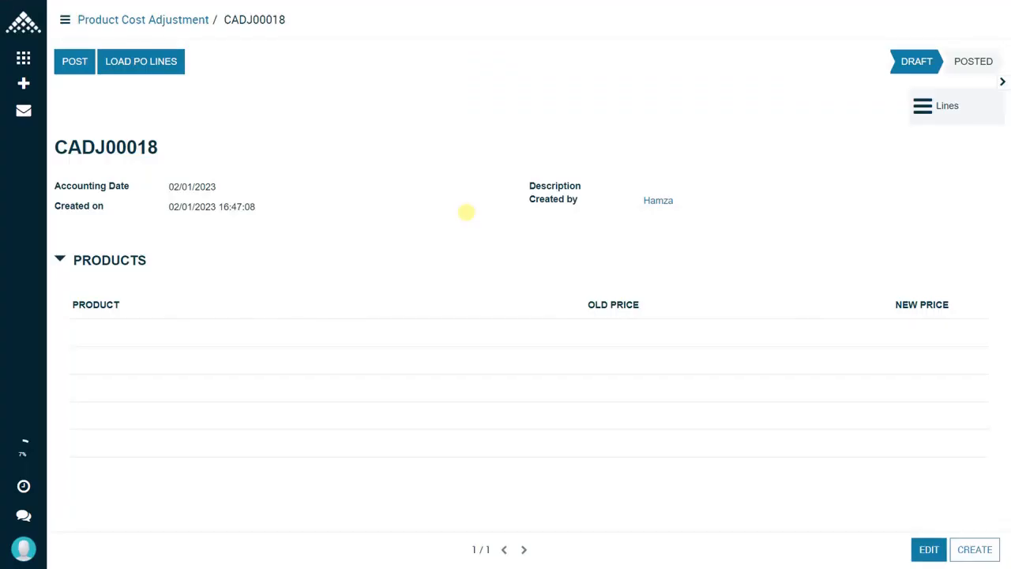
Import the products from the product_cost_adjustment file in Downloads into cost adjustment CADJ00018 and post it
{"action": "left_click", "coordinate": [1002, 82]}
{"action": "left_click", "coordinate": [960, 50]}
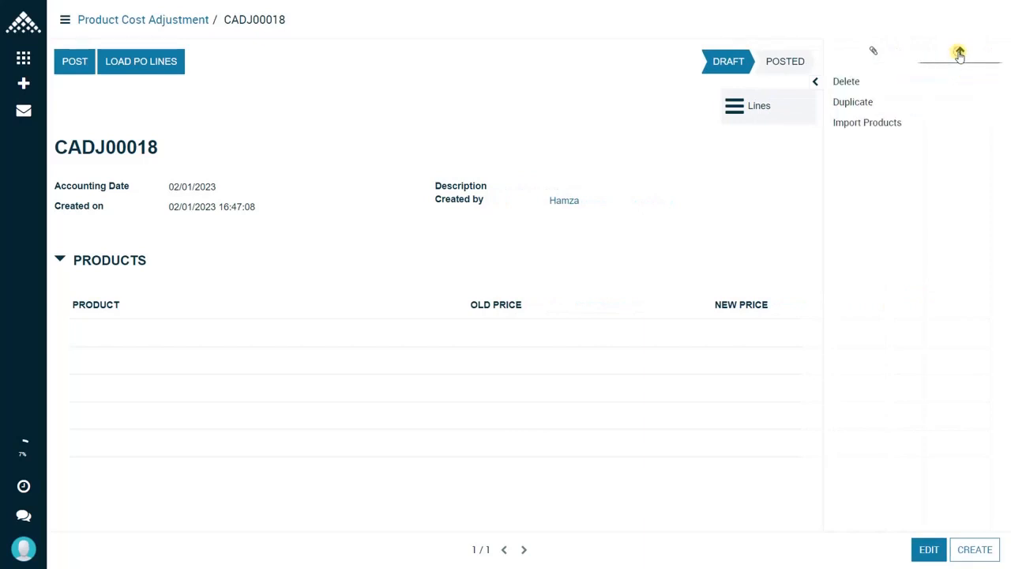
{"action": "left_click", "coordinate": [910, 127]}
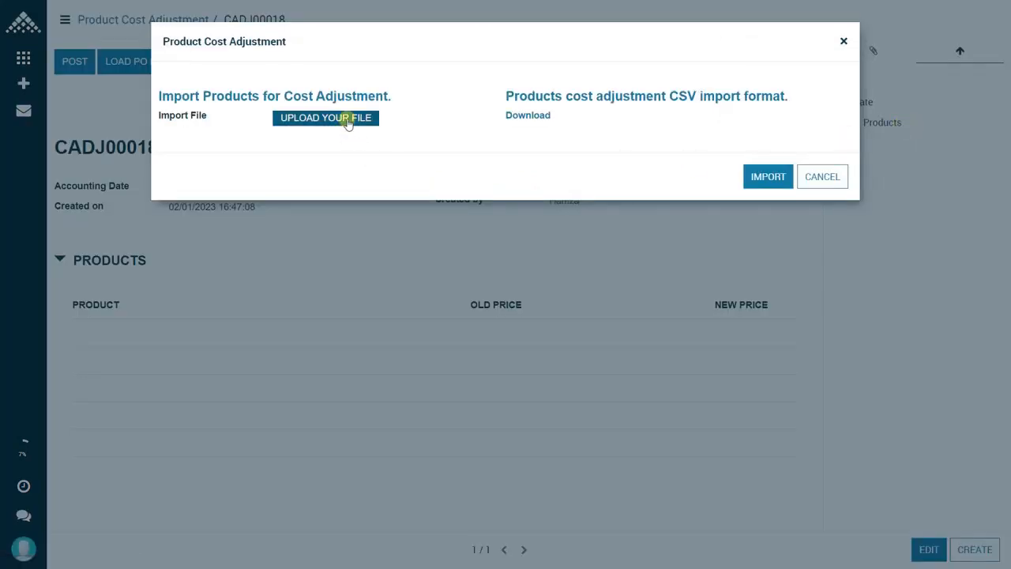
{"action": "left_click", "coordinate": [346, 122]}
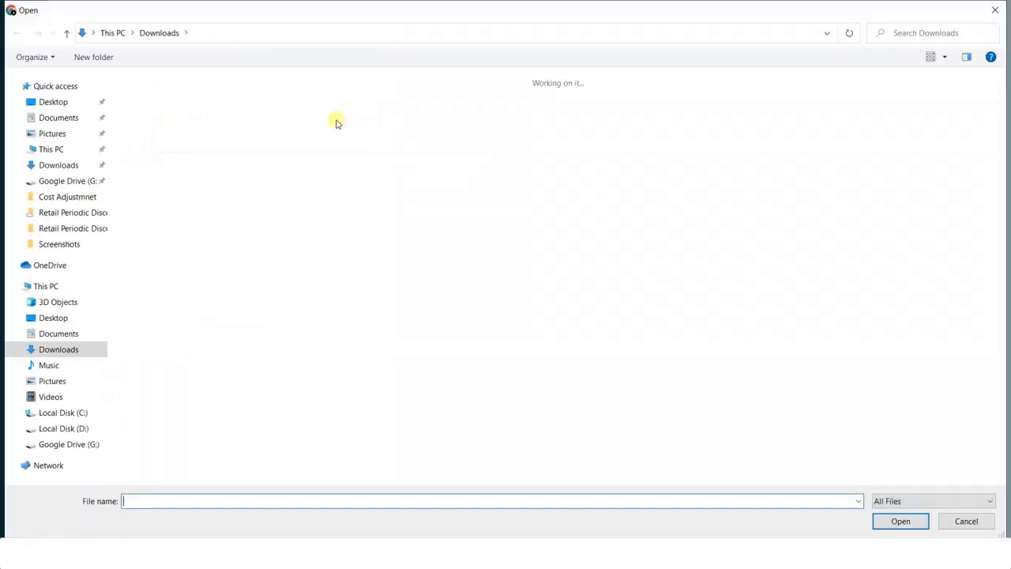
{"action": "left_click", "coordinate": [205, 96]}
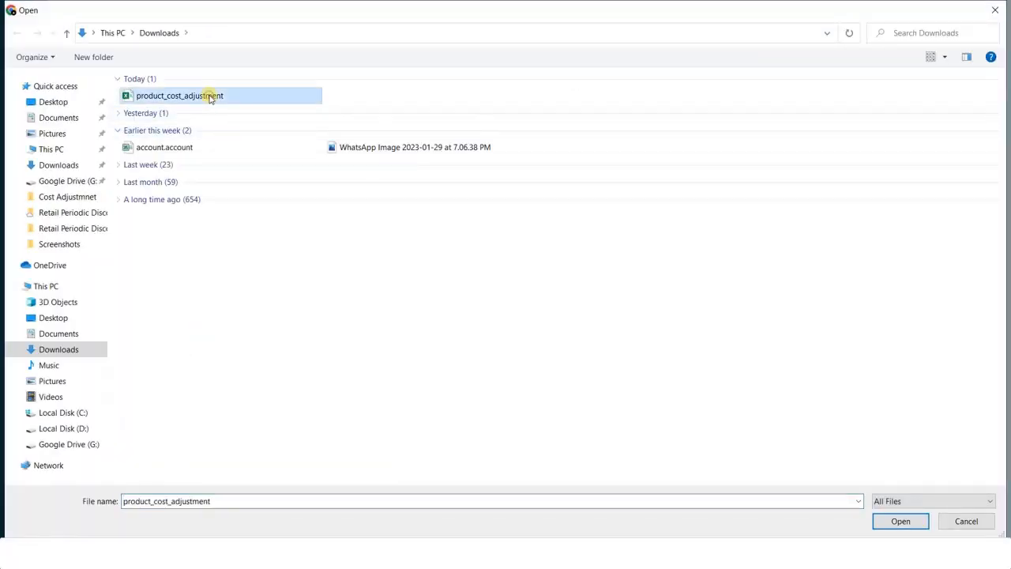
{"action": "double_click", "coordinate": [202, 99]}
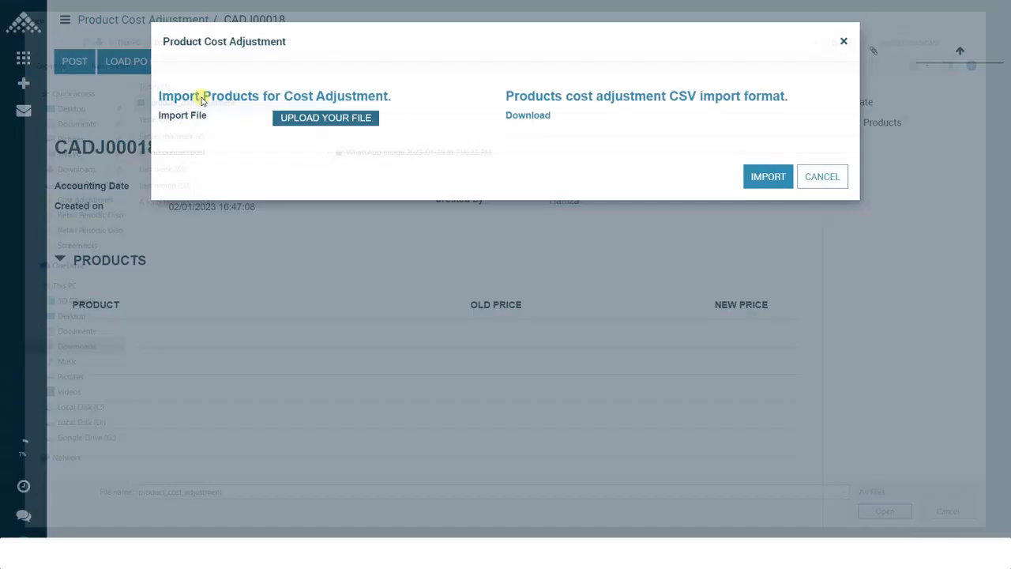
{"action": "left_click", "coordinate": [756, 193]}
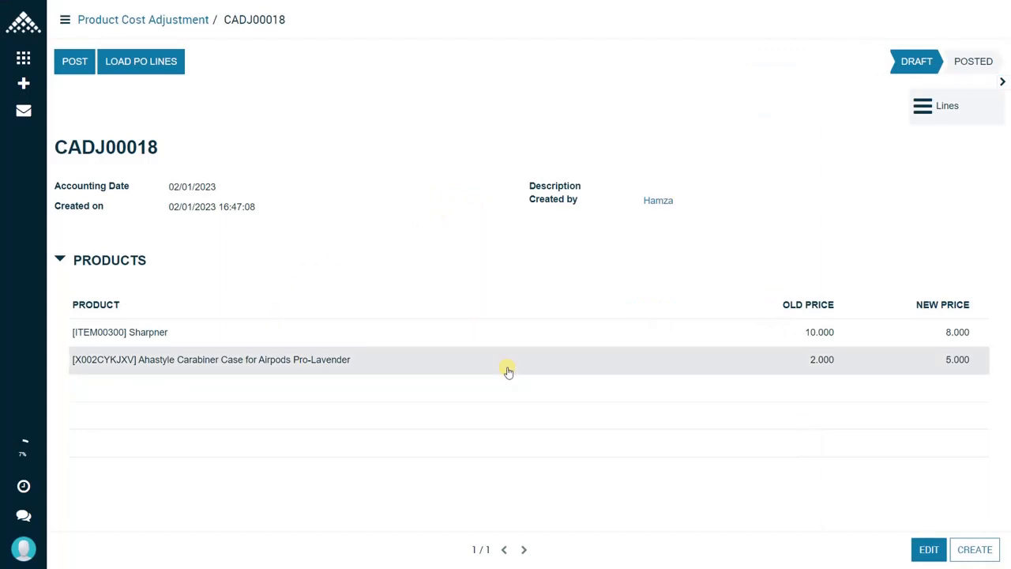
{"action": "left_click", "coordinate": [77, 65]}
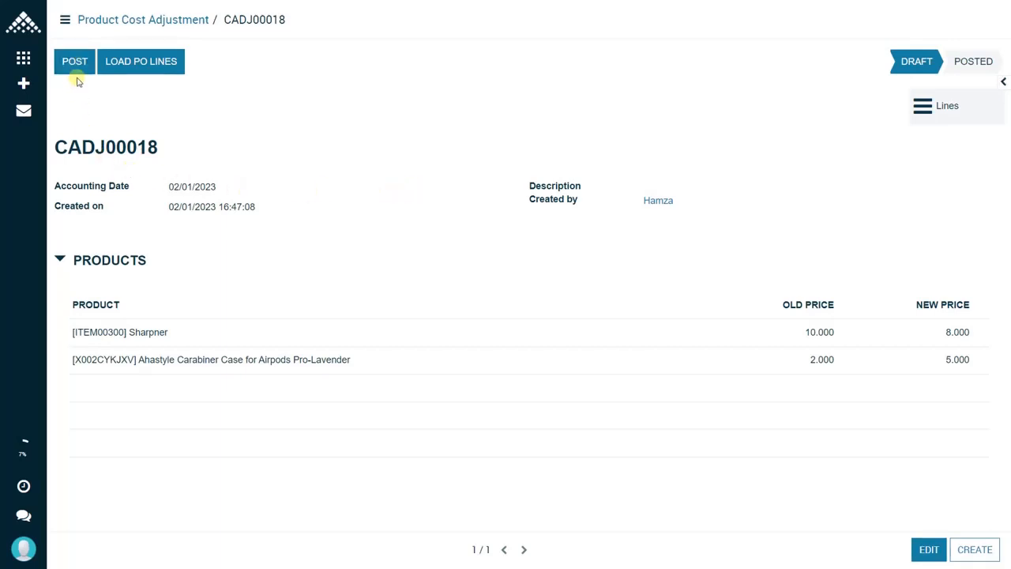
Post cost adjustment CADJ00018 with its two imported products
{"action": "left_click", "coordinate": [77, 66]}
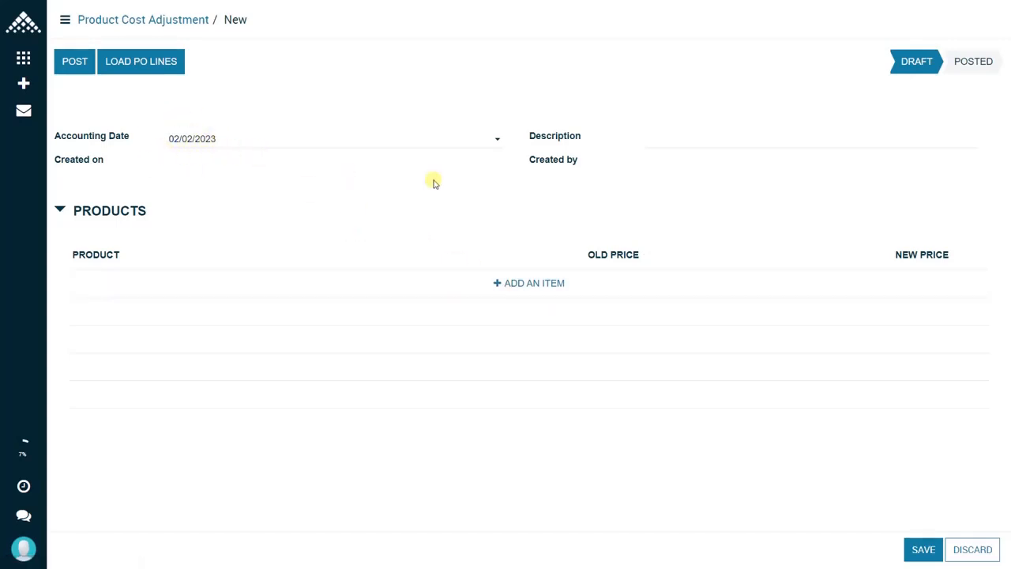
Add product X002IFTOHP with a new price of 5 to the new cost adjustment dated 02/02/2023 and save it
{"action": "left_click", "coordinate": [536, 287]}
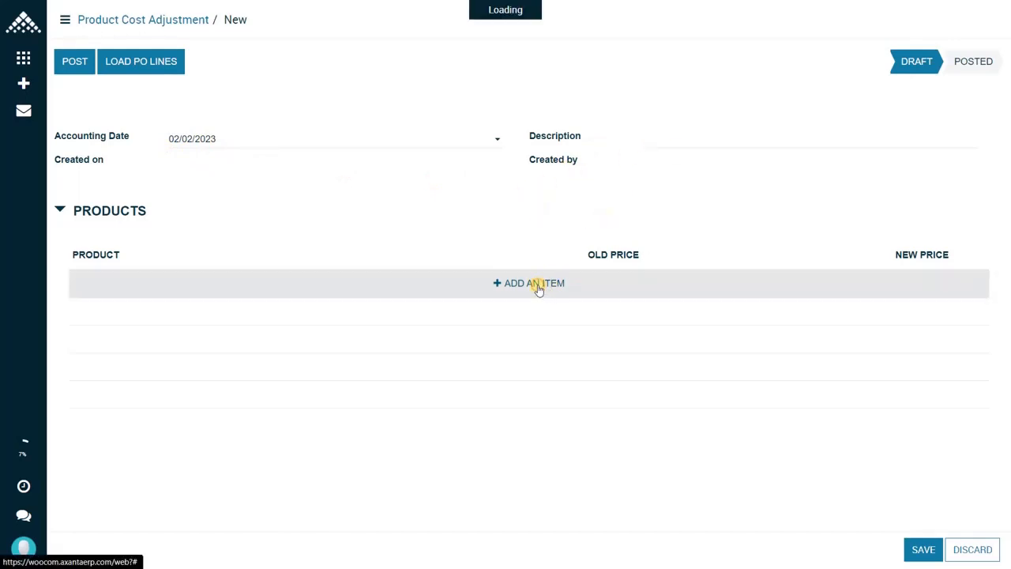
{"action": "type", "text": "X002IFTOHP"}
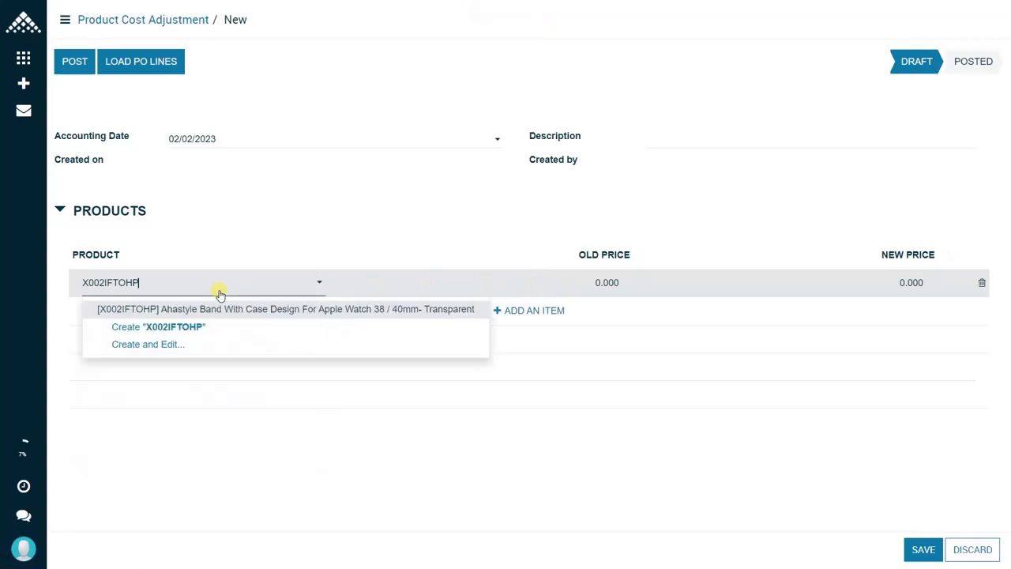
{"action": "left_click", "coordinate": [207, 307]}
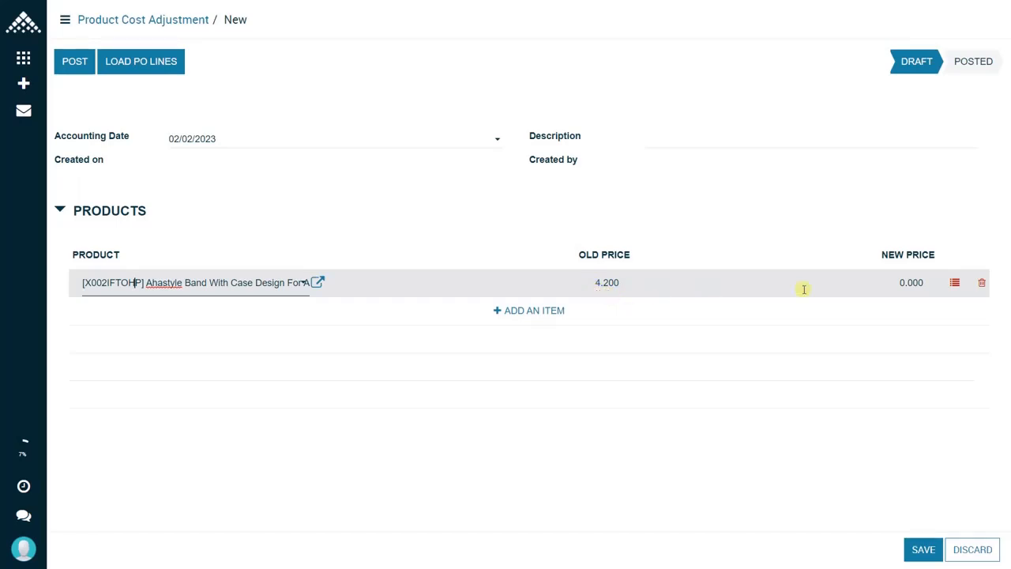
{"action": "left_click", "coordinate": [893, 285]}
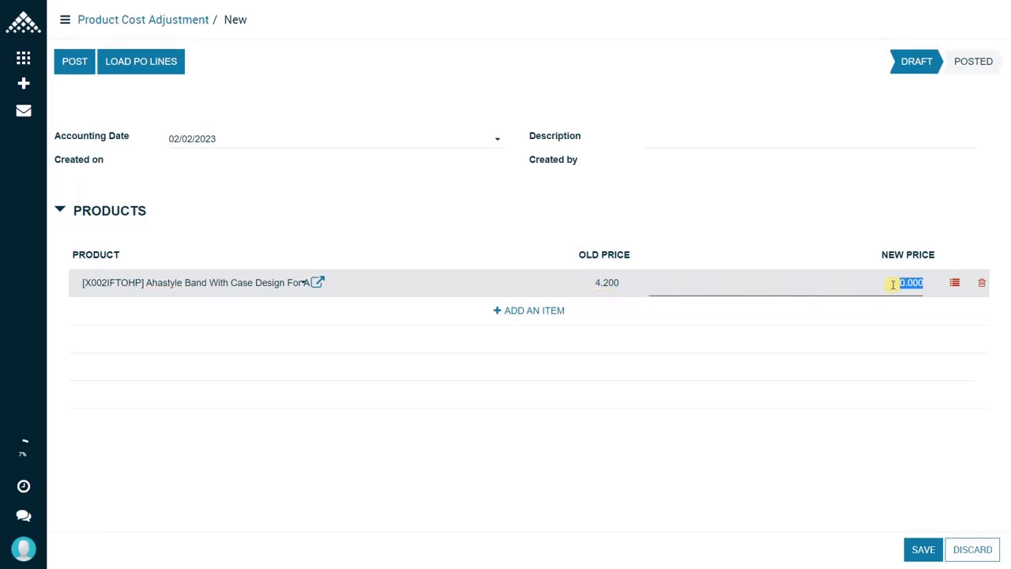
{"action": "type", "text": "5"}
{"action": "left_click", "coordinate": [926, 551]}
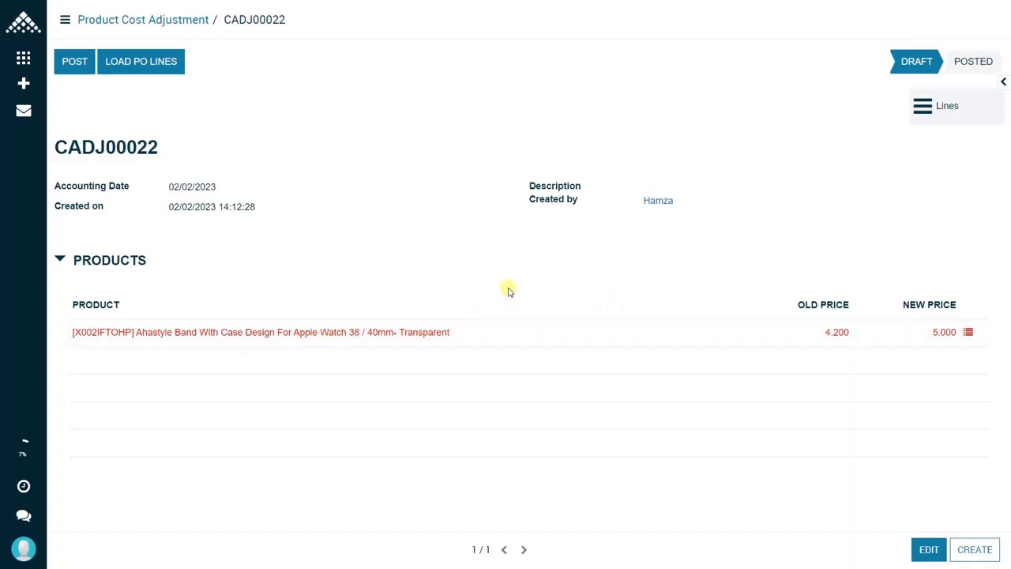
Un-reserve the product's stock moves WH/OUT/00199 and WH/OUT/00200, and post cost adjustment CADJ00022
{"action": "left_click", "coordinate": [967, 333]}
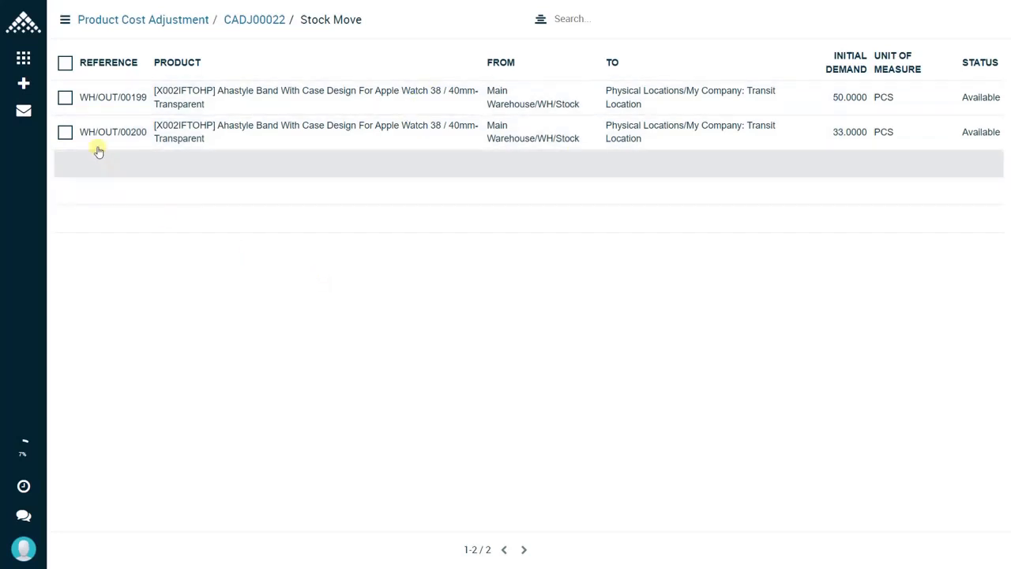
{"action": "left_click", "coordinate": [65, 97]}
{"action": "left_click", "coordinate": [64, 132]}
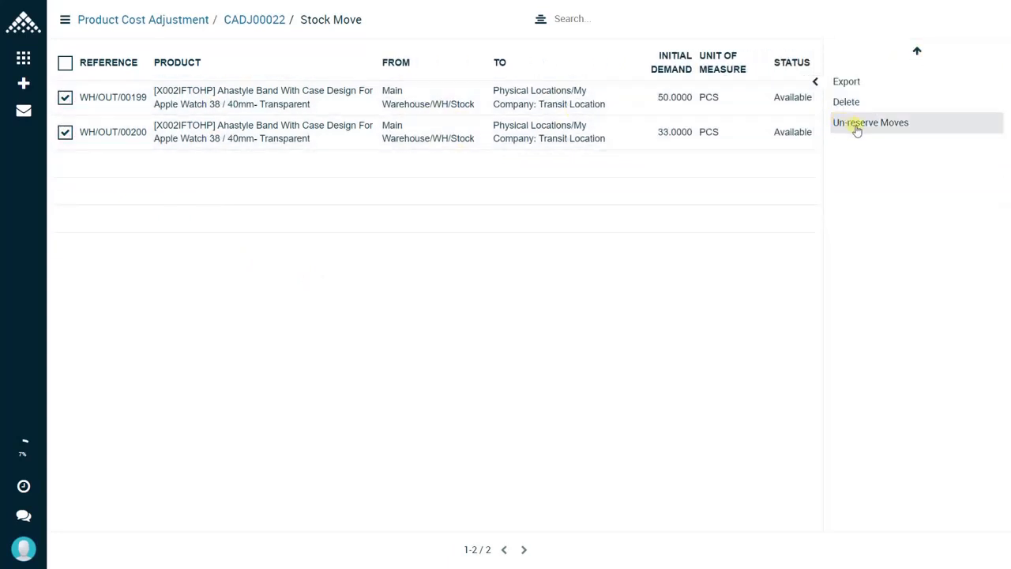
{"action": "left_click", "coordinate": [859, 128]}
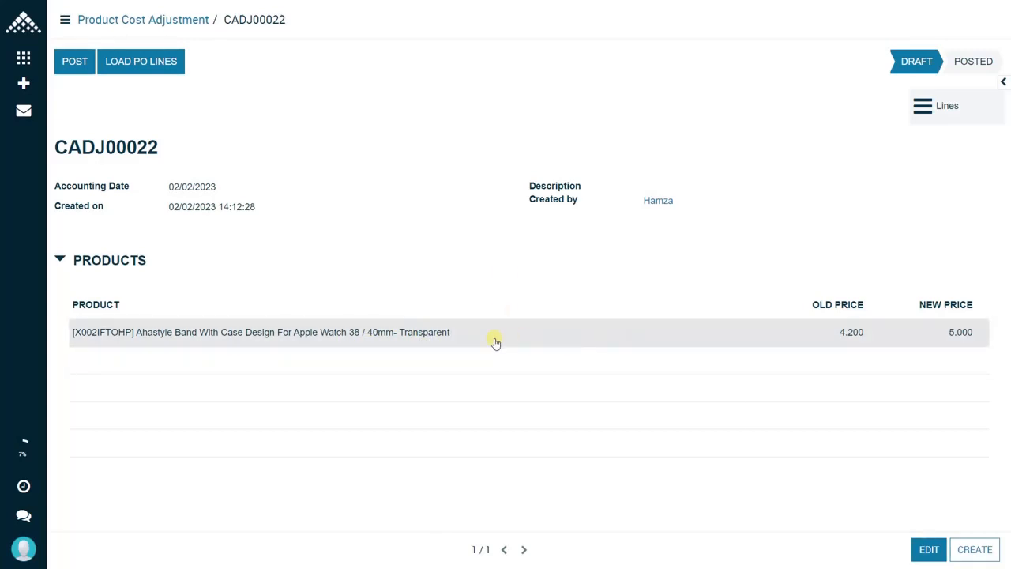
{"action": "left_click", "coordinate": [74, 64]}
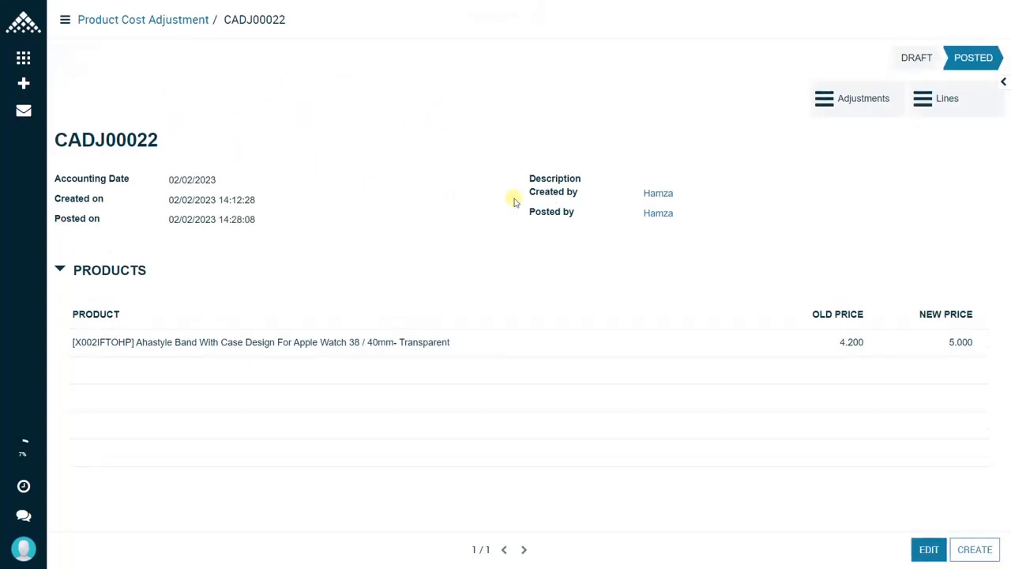